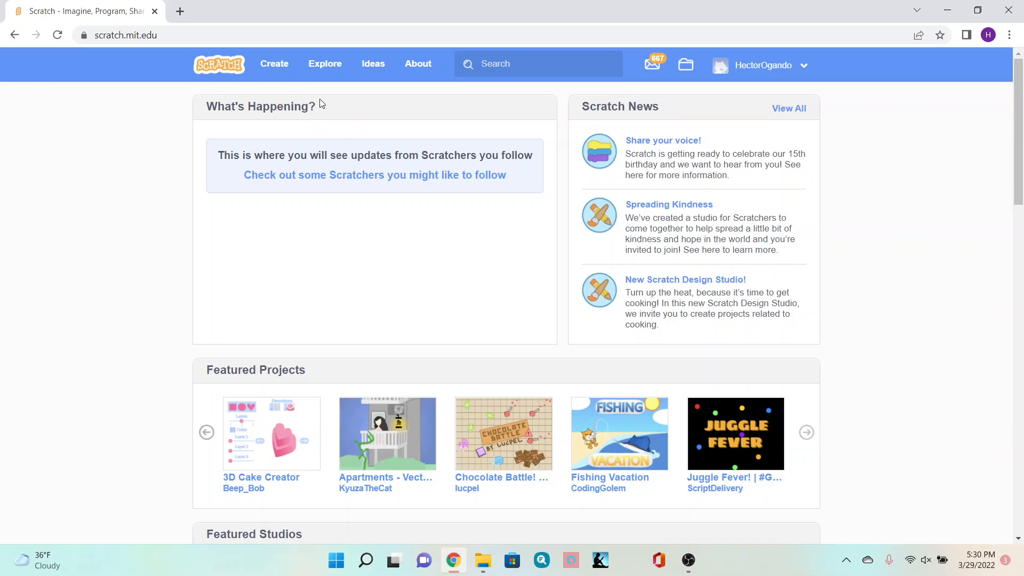
Create a new Scratch project and title it "Ninja run - class video".
{"action": "left_click", "coordinate": [275, 64]}
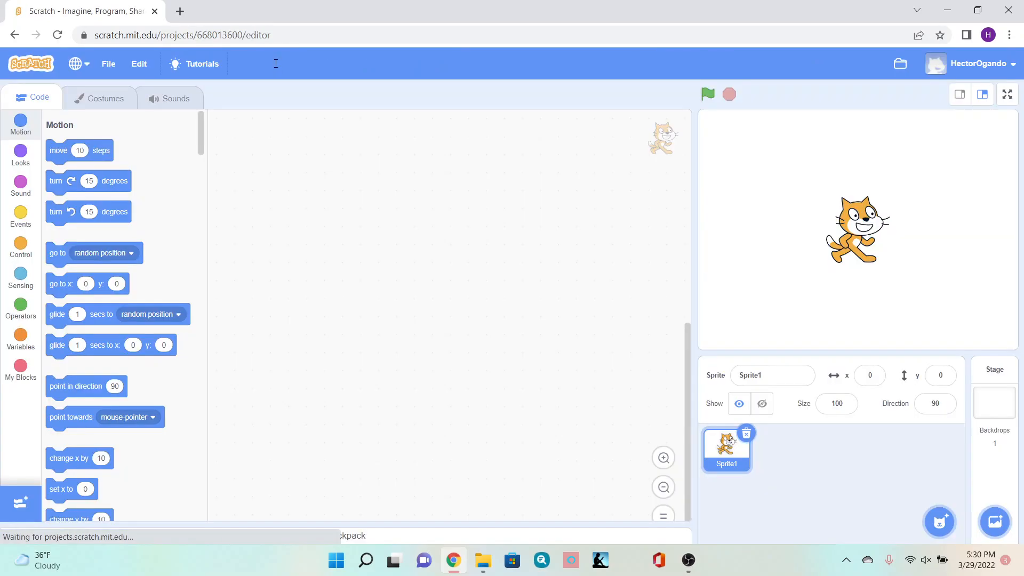
{"action": "key", "text": "BackSpace"}
{"action": "key", "text": "BackSpace"}
{"action": "key", "text": "BackSpace"}
{"action": "key", "text": "BackSpace"}
{"action": "key", "text": "BackSpace"}
{"action": "key", "text": "BackSpace"}
{"action": "key", "text": "BackSpace"}
{"action": "key", "text": "BackSpace"}
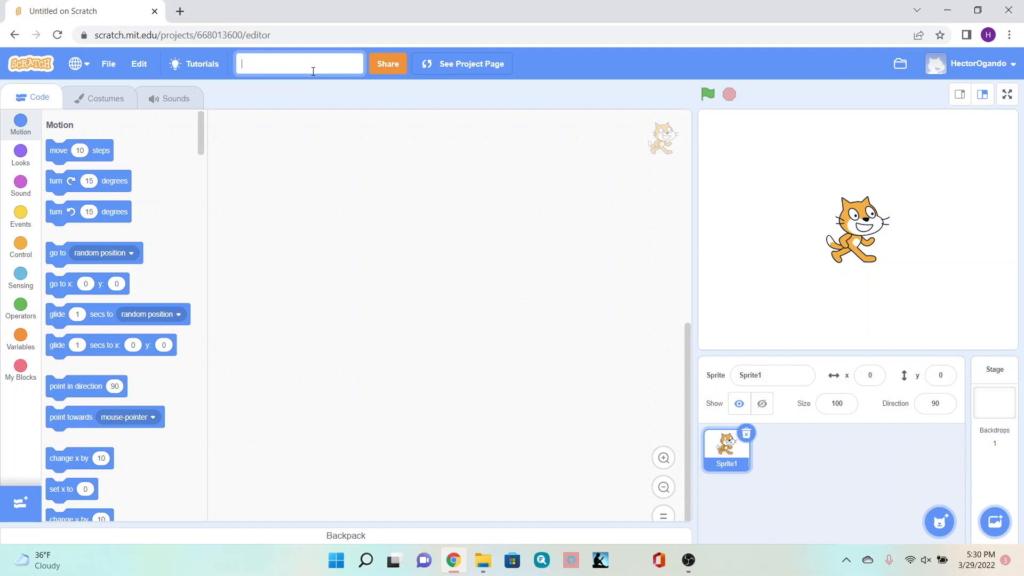
{"action": "type", "text": "Ninja run - class video"}
{"action": "left_click", "coordinate": [352, 237]}
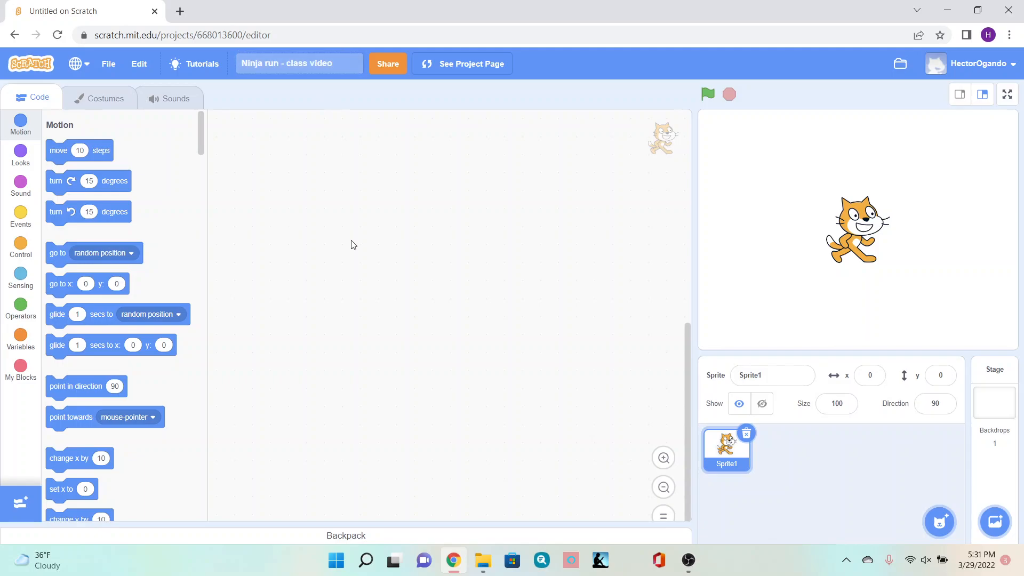
Delete the cat sprite and open the stage's backdrop1 for painting.
{"action": "left_click", "coordinate": [746, 441]}
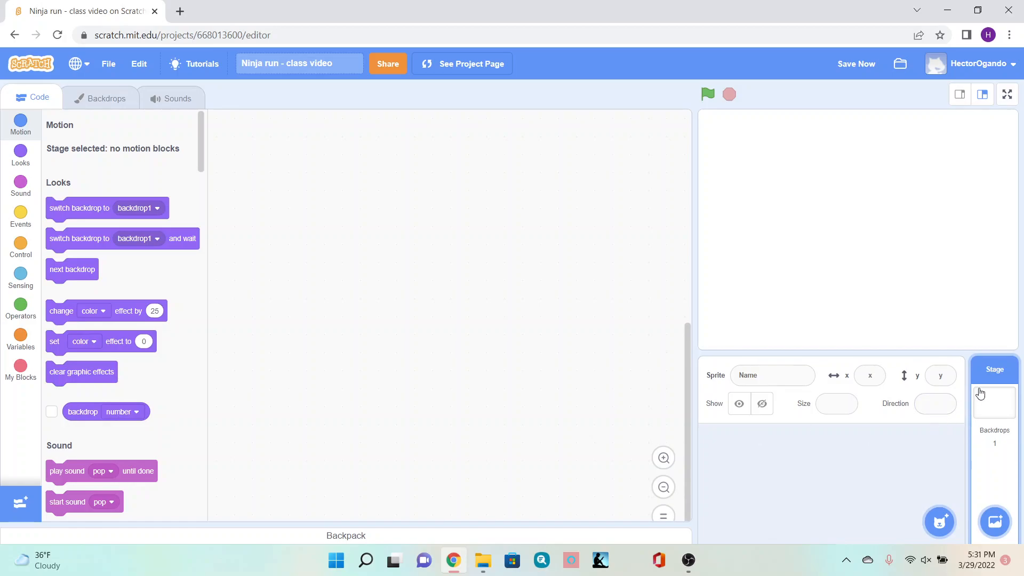
{"action": "left_click", "coordinate": [96, 110]}
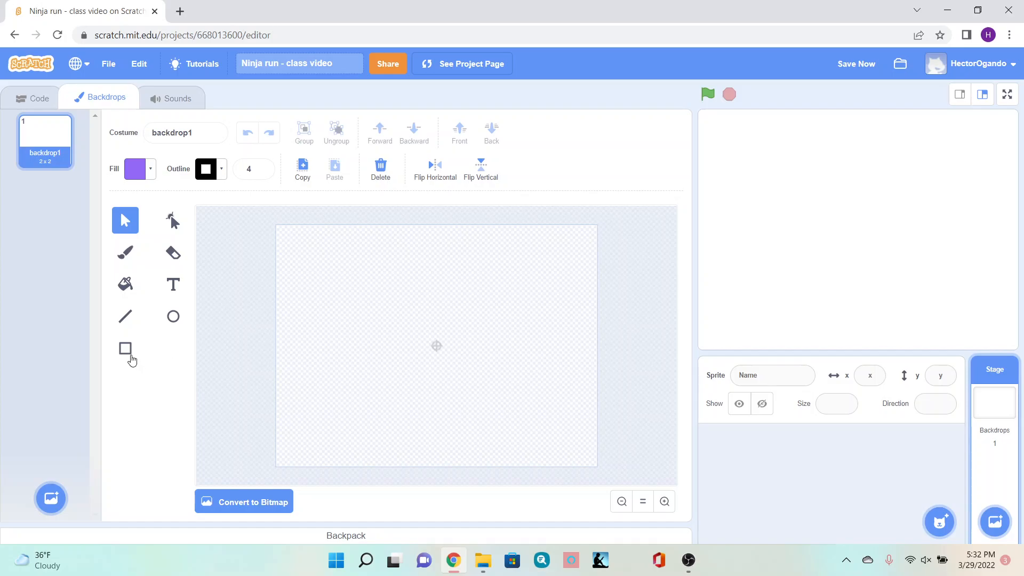
Choose the Rectangle tool and set its outline to none.
{"action": "left_click", "coordinate": [128, 356]}
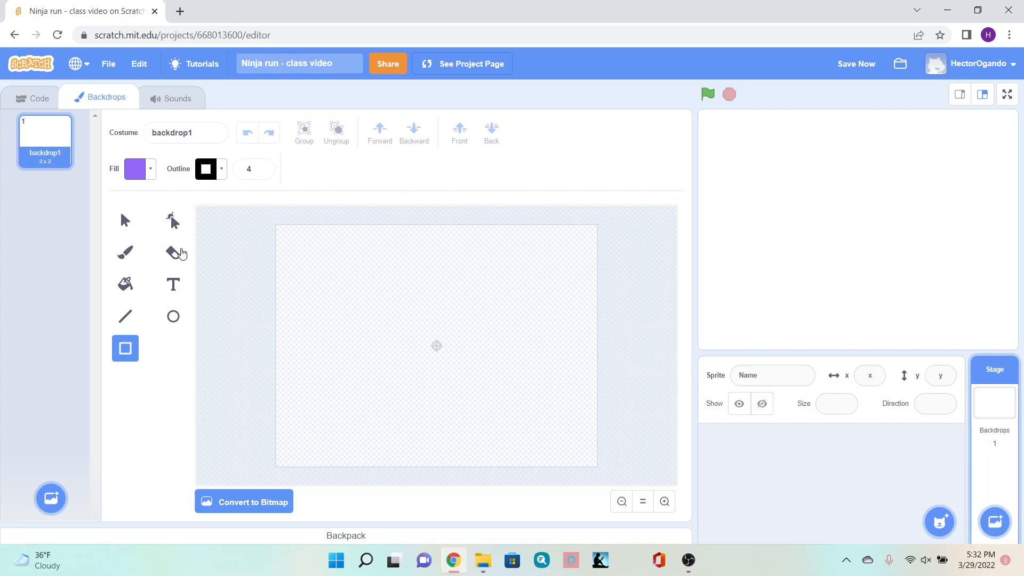
{"action": "right_click", "coordinate": [206, 175]}
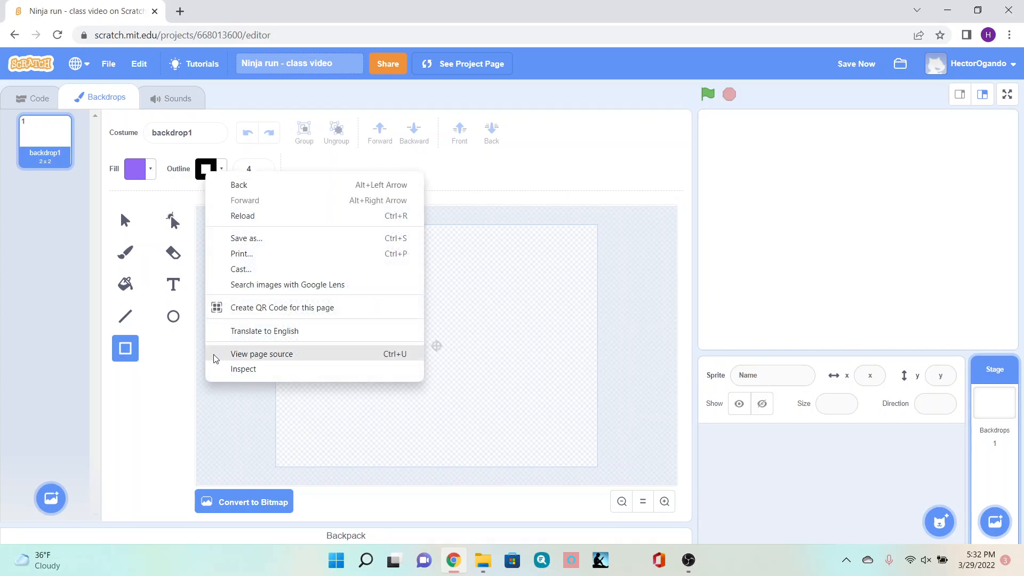
{"action": "left_click", "coordinate": [223, 170]}
{"action": "left_click", "coordinate": [223, 171]}
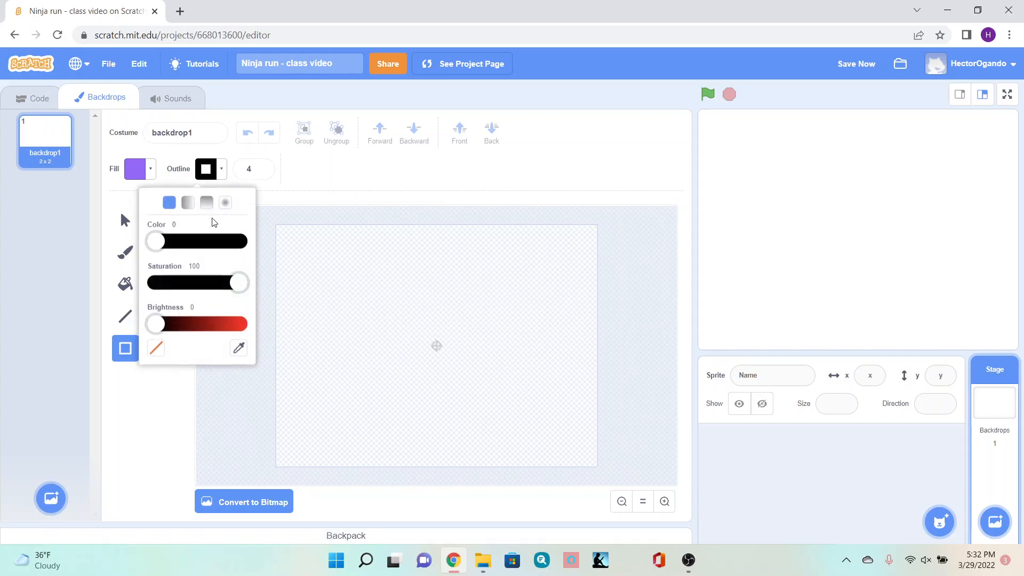
{"action": "left_click", "coordinate": [156, 349]}
Set the rectangle fill to dark blue with colour 66, saturation 100 and brightness 58.
{"action": "left_click", "coordinate": [141, 157]}
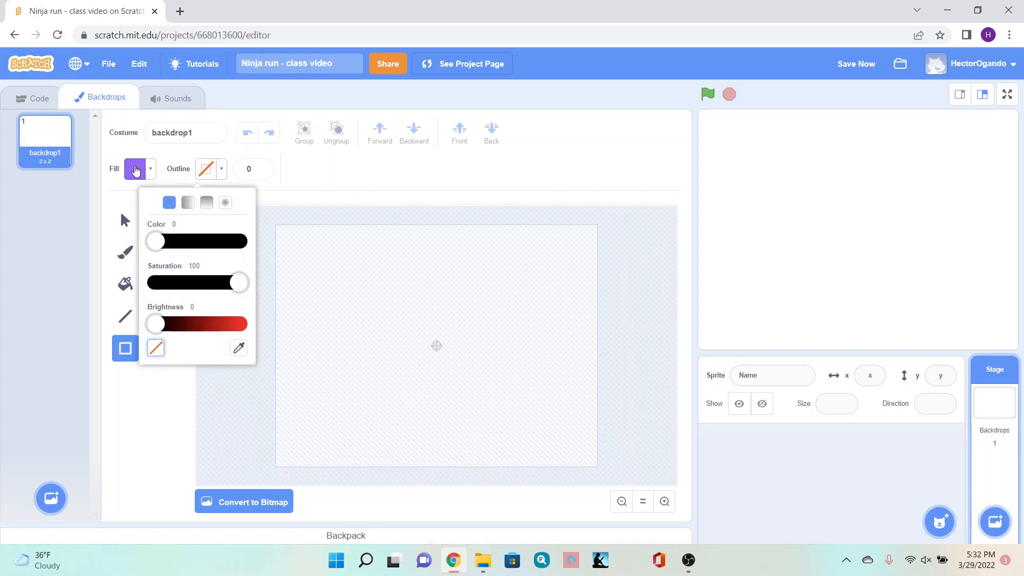
{"action": "left_click", "coordinate": [143, 243]}
{"action": "left_click", "coordinate": [143, 325]}
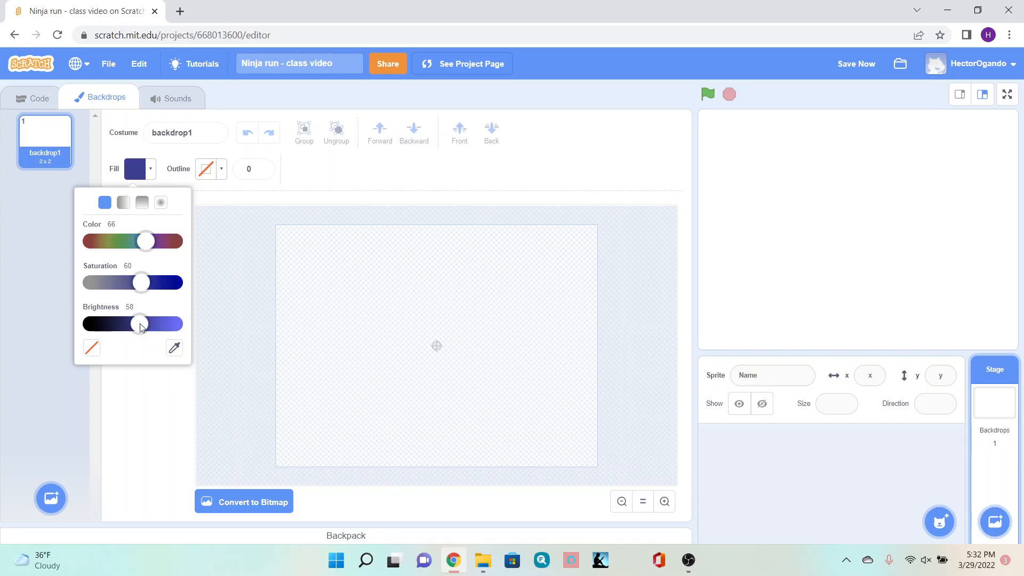
{"action": "left_click", "coordinate": [173, 286]}
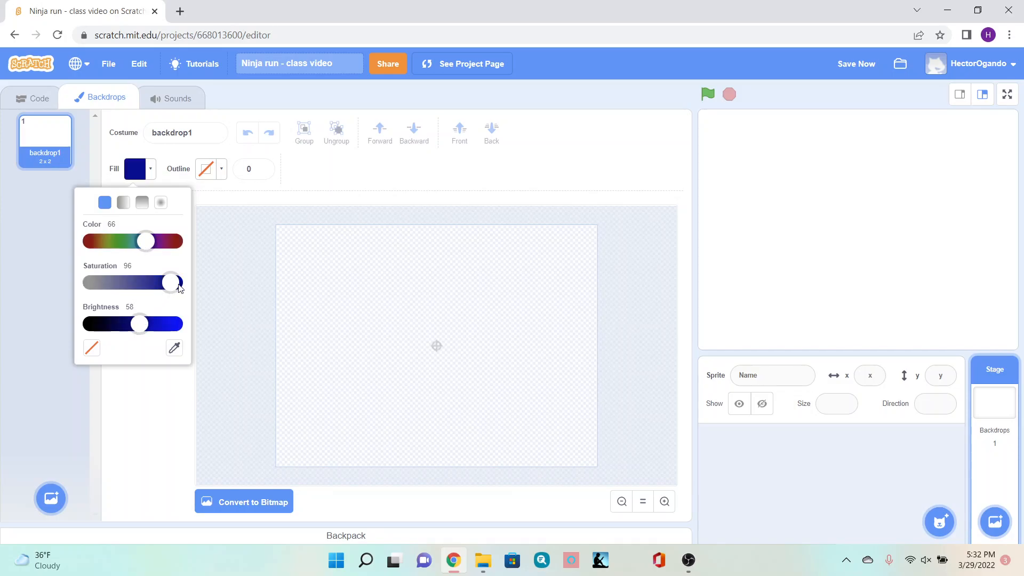
{"action": "left_click_drag", "start_coordinate": [168, 289], "coordinate": [139, 433]}
{"action": "left_click", "coordinate": [142, 436]}
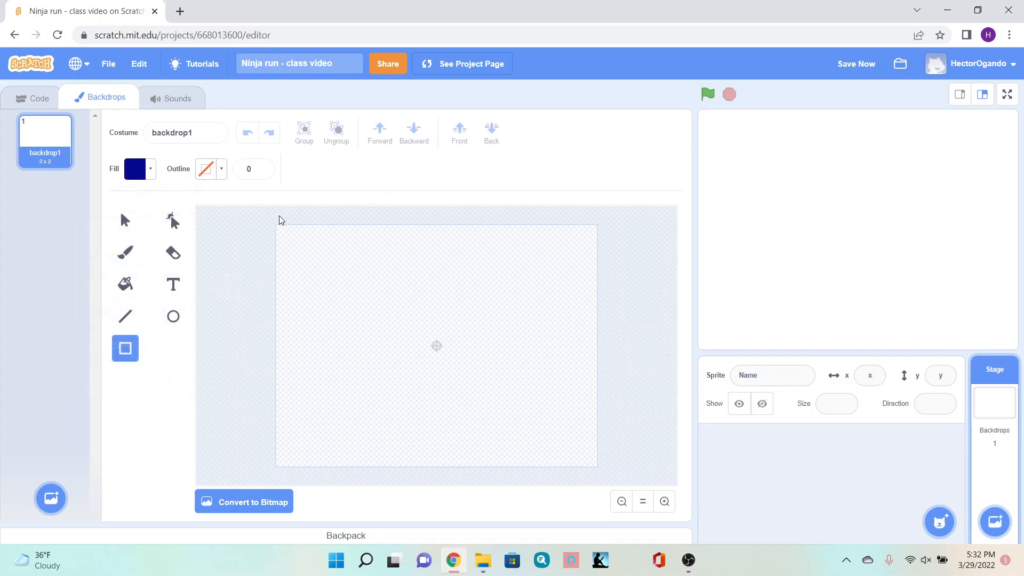
Draw a rectangle covering the whole stage area and stretch its left edge further outward.
{"action": "left_click_drag", "start_coordinate": [266, 213], "coordinate": [328, 266]}
{"action": "left_click_drag", "start_coordinate": [358, 304], "coordinate": [618, 487]}
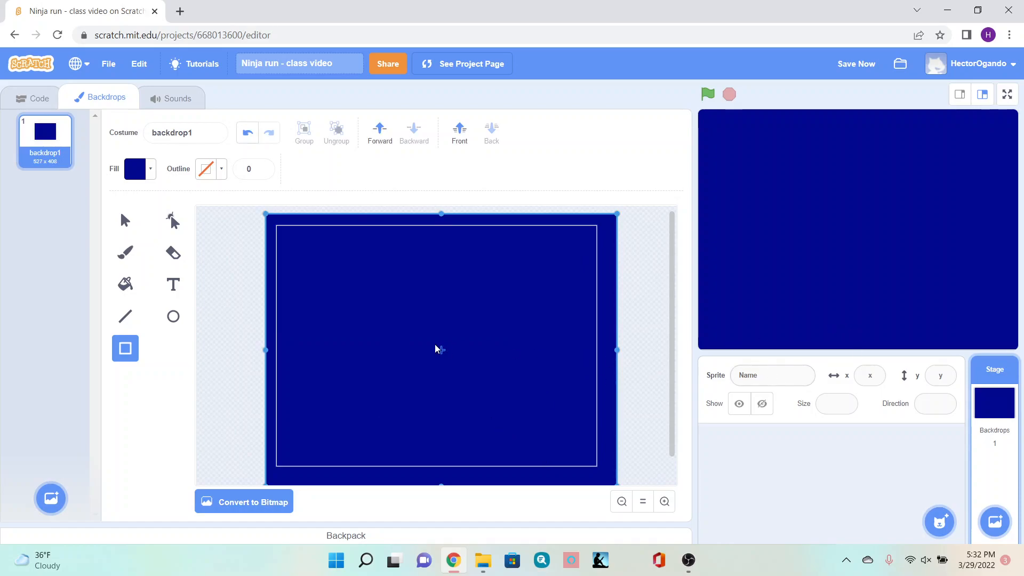
{"action": "left_click_drag", "start_coordinate": [265, 350], "coordinate": [253, 350]}
{"action": "right_click", "coordinate": [660, 401]}
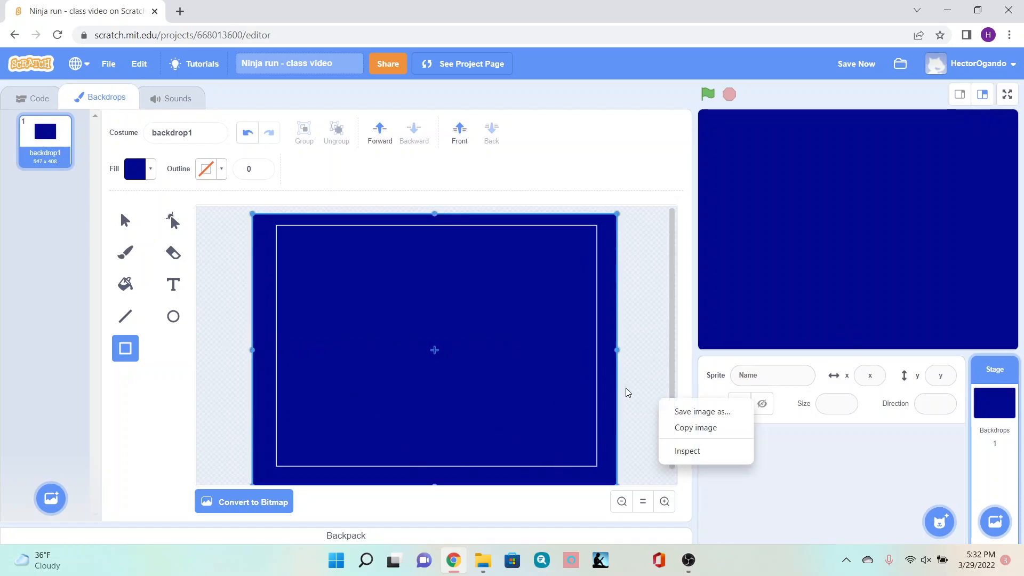
Give the sky rectangle a vertical gradient whose second colour is lighter blue: colour 56, saturation 100, brightness 83.
{"action": "left_click", "coordinate": [144, 176]}
{"action": "left_click", "coordinate": [144, 176]}
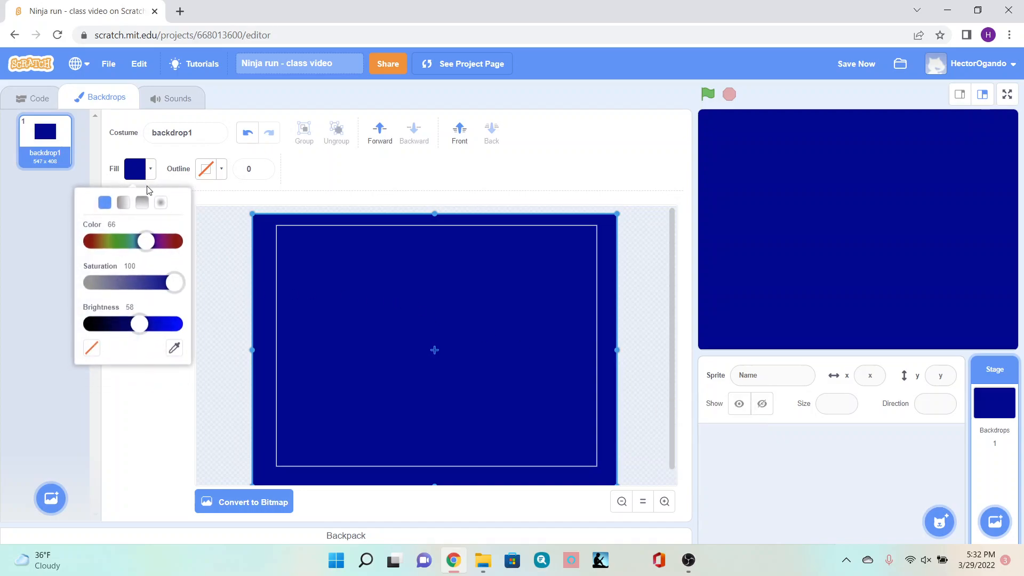
{"action": "left_click", "coordinate": [141, 204]}
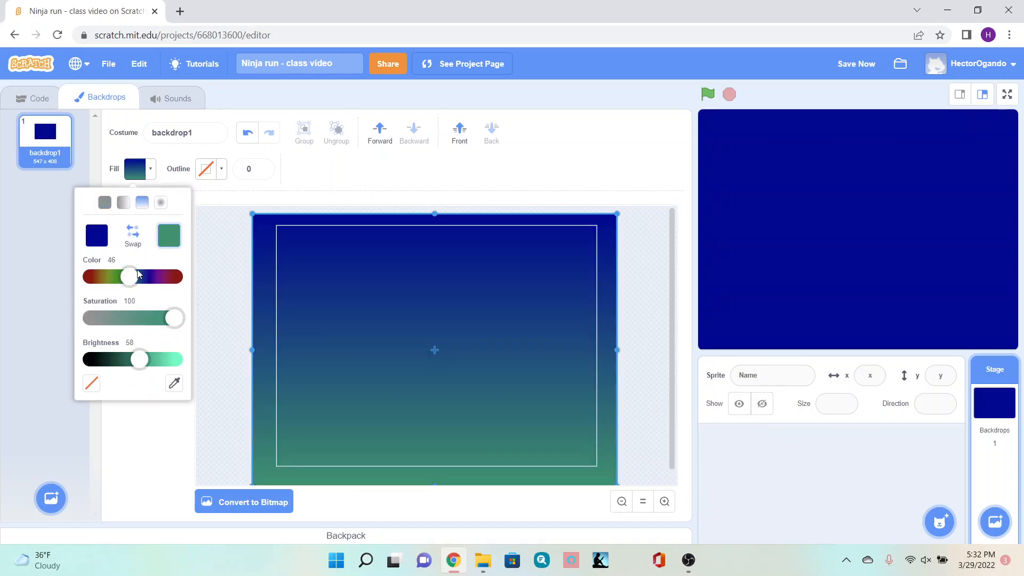
{"action": "left_click_drag", "start_coordinate": [133, 278], "coordinate": [140, 278]}
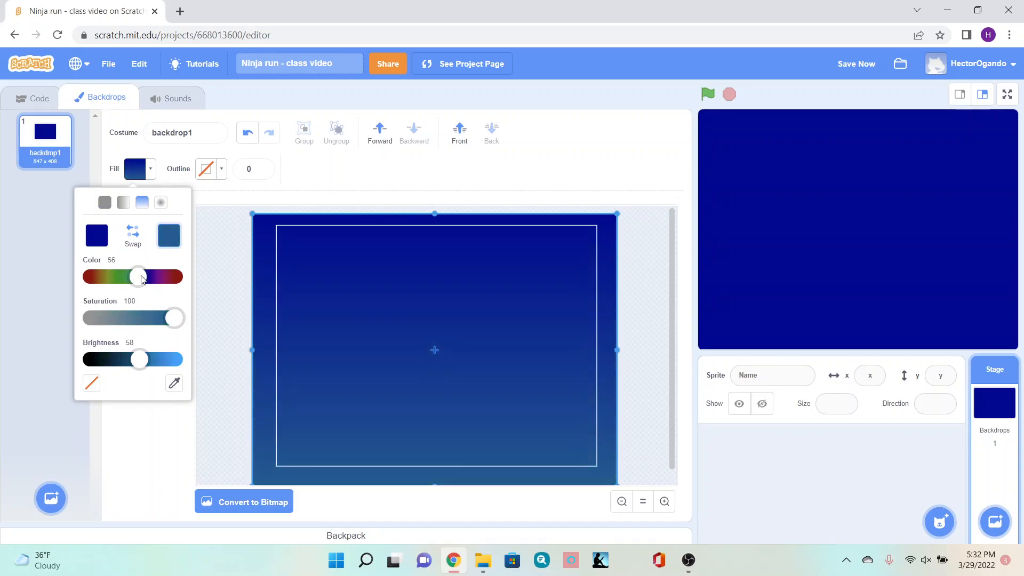
{"action": "left_click_drag", "start_coordinate": [145, 367], "coordinate": [177, 361]}
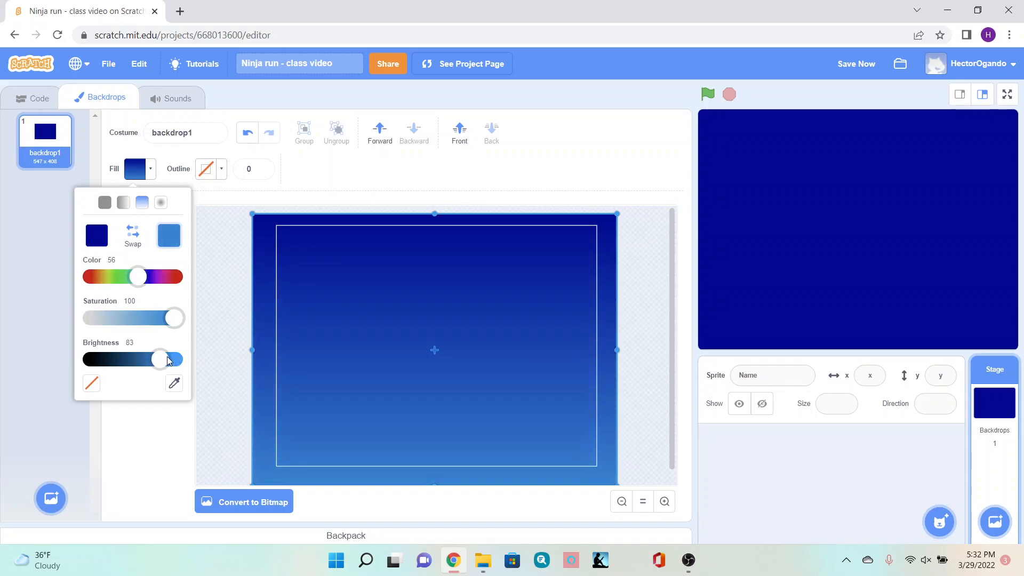
{"action": "left_click", "coordinate": [223, 342]}
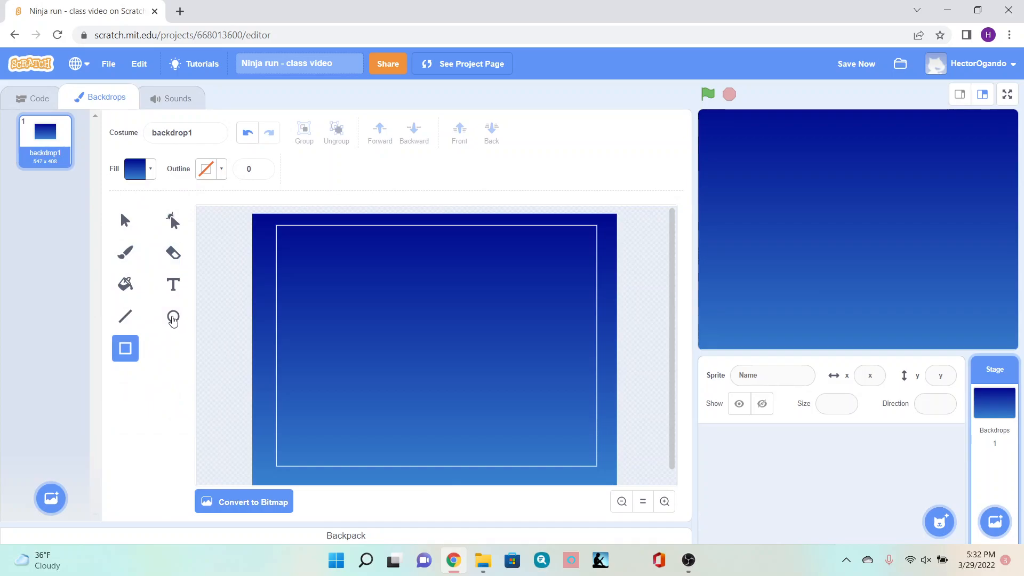
Draw a moon circle filled solid pale yellow (colour 19, saturation 43, brightness 100) and place it in the sky's upper-left corner.
{"action": "left_click", "coordinate": [172, 318]}
{"action": "left_click", "coordinate": [150, 170]}
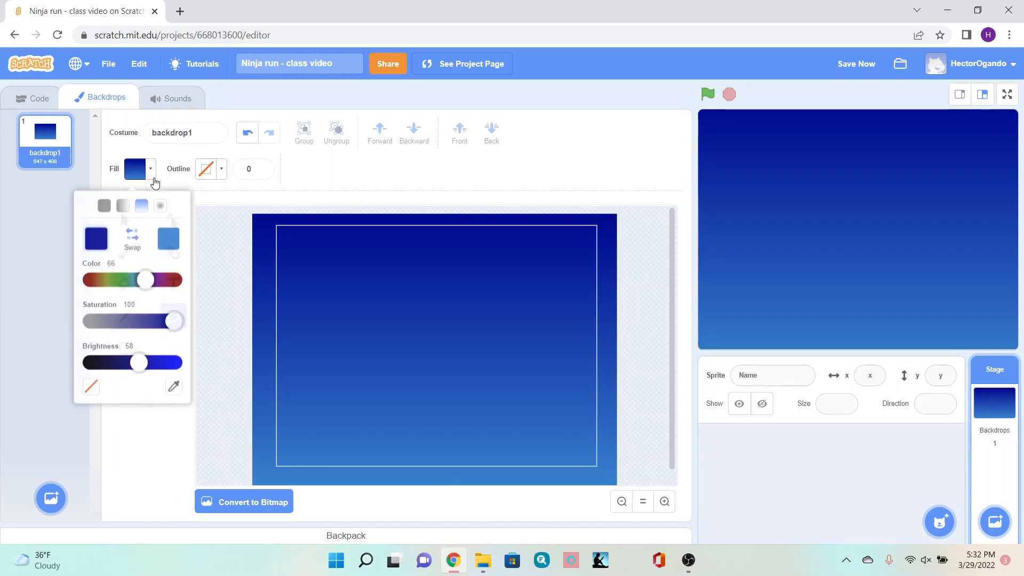
{"action": "left_click", "coordinate": [105, 203]}
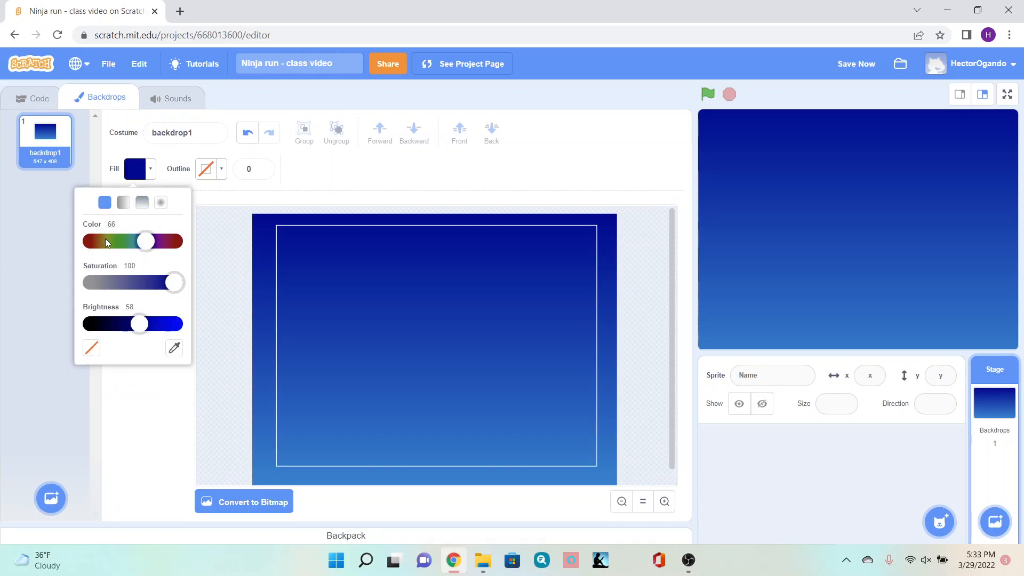
{"action": "left_click", "coordinate": [107, 241]}
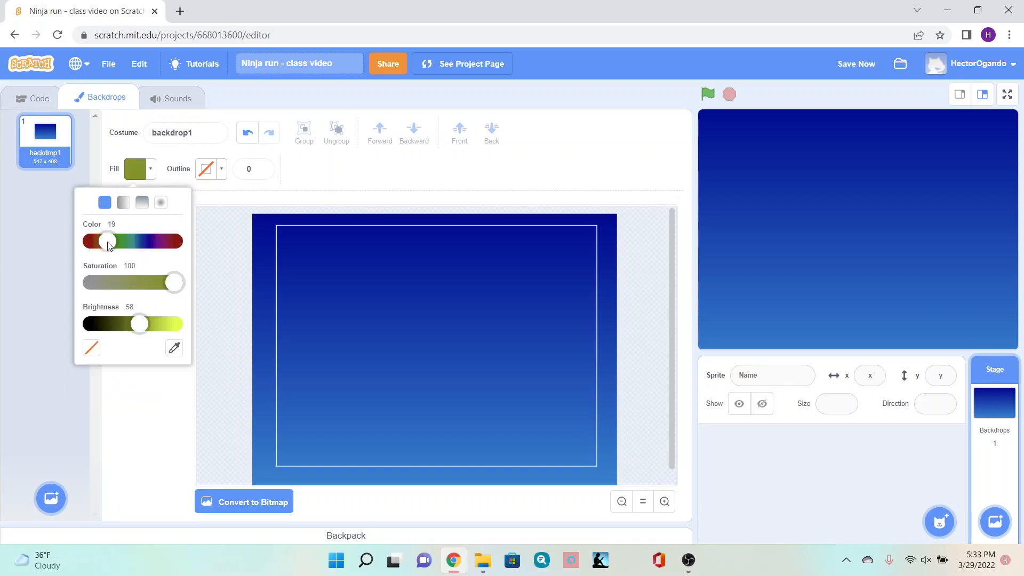
{"action": "left_click", "coordinate": [176, 324]}
{"action": "left_click", "coordinate": [127, 283]}
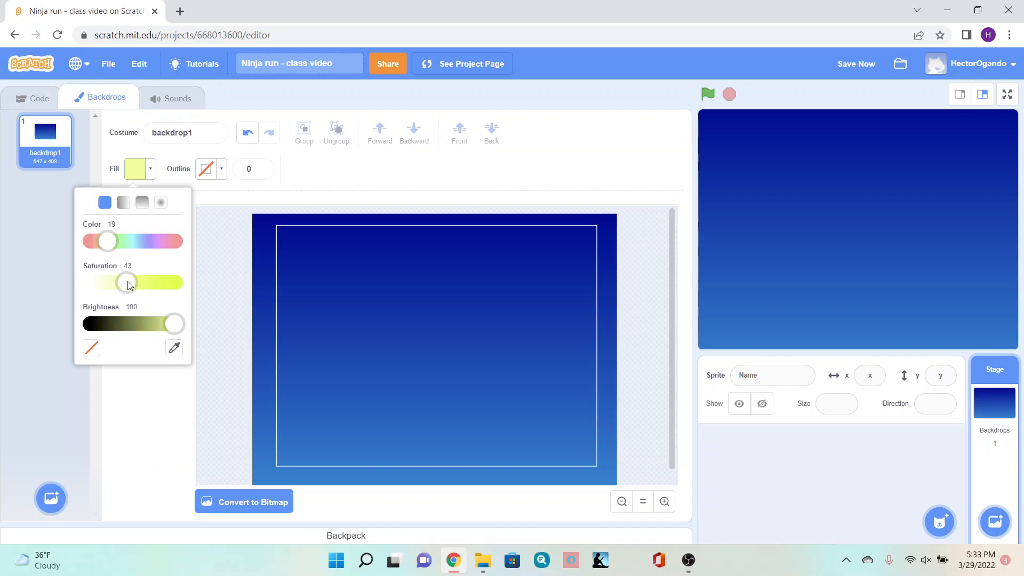
{"action": "left_click_drag", "start_coordinate": [274, 247], "coordinate": [358, 329]}
{"action": "left_click_drag", "start_coordinate": [320, 295], "coordinate": [307, 256]}
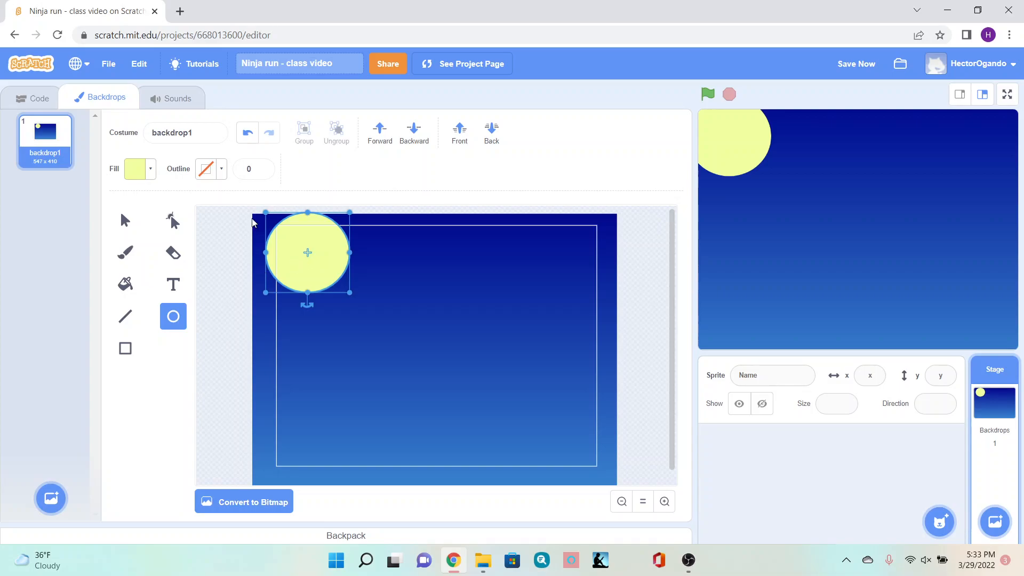
Apply a radial gradient to the moon with a second colour of 15, saturation 84 and brightness 100.
{"action": "left_click", "coordinate": [150, 172]}
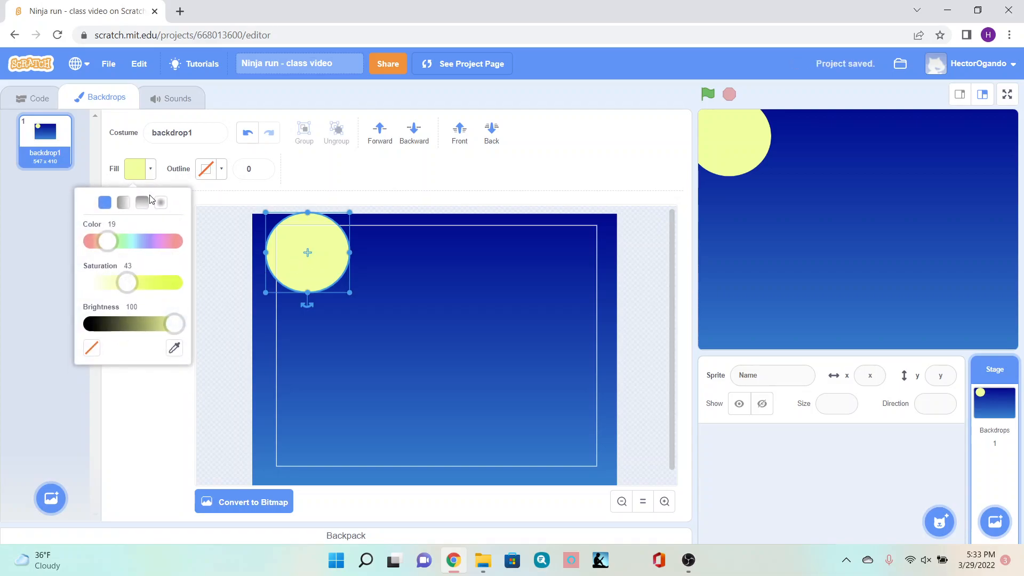
{"action": "left_click", "coordinate": [161, 204]}
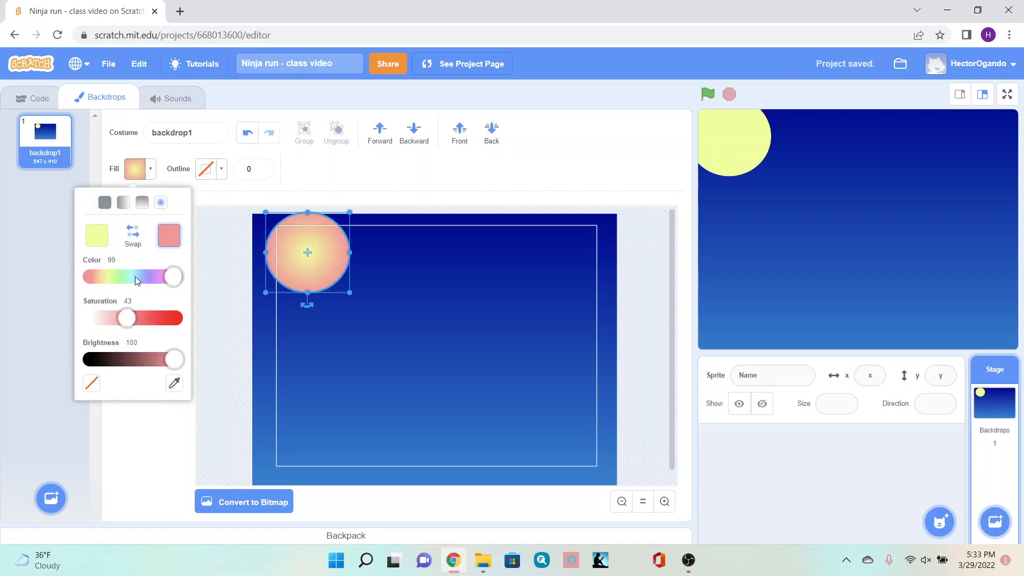
{"action": "left_click", "coordinate": [105, 276]}
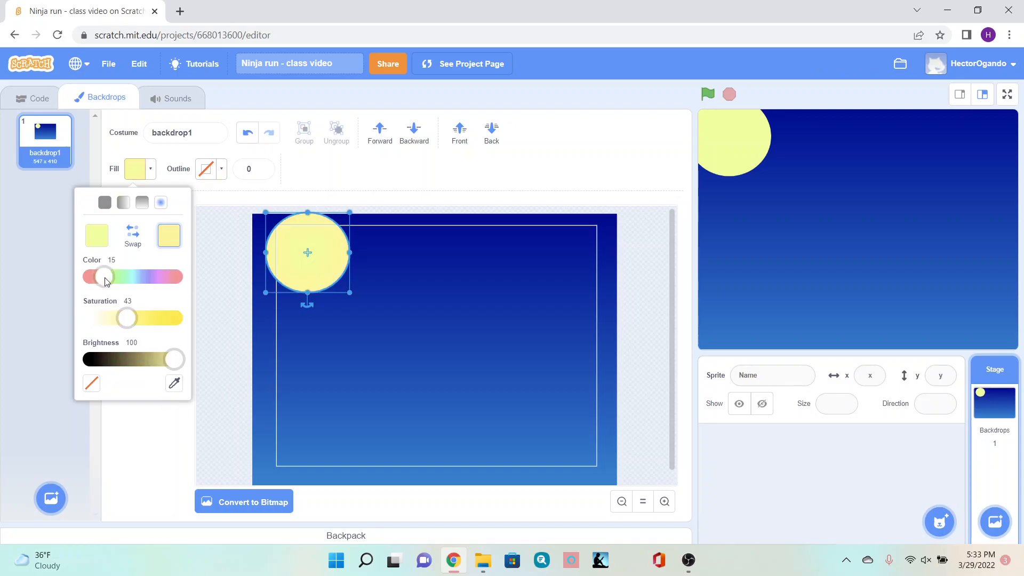
{"action": "left_click", "coordinate": [155, 322]}
{"action": "left_click", "coordinate": [162, 325]}
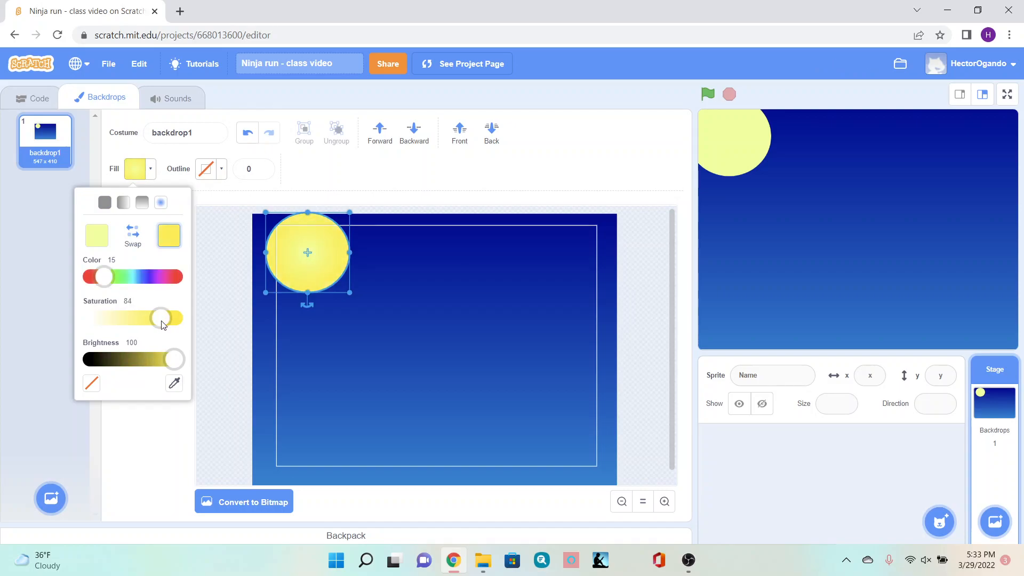
{"action": "left_click", "coordinate": [211, 298]}
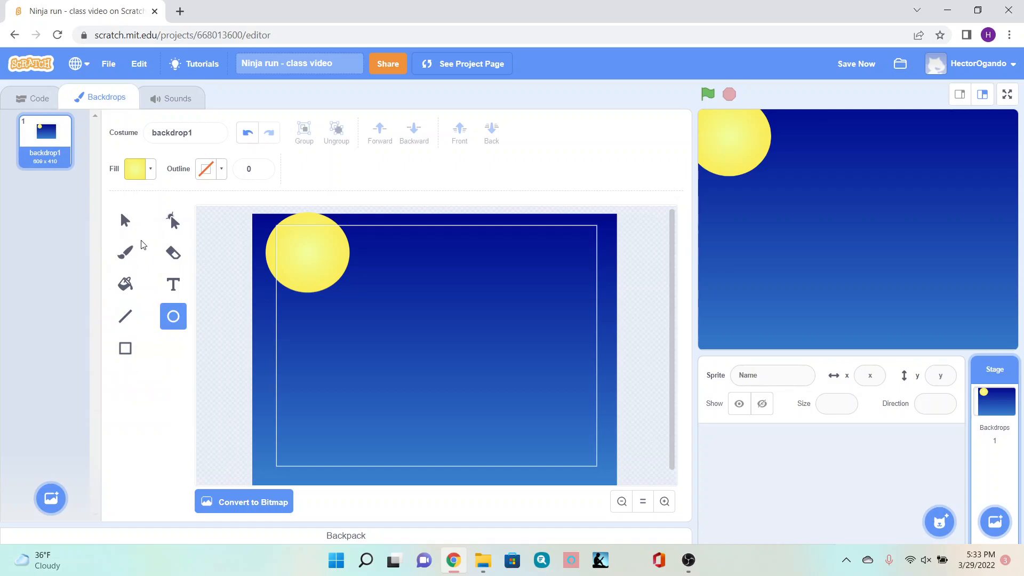
Swap the moon's two gradient colours so the deeper yellow is at the centre.
{"action": "left_click", "coordinate": [127, 224]}
{"action": "left_click", "coordinate": [288, 258]}
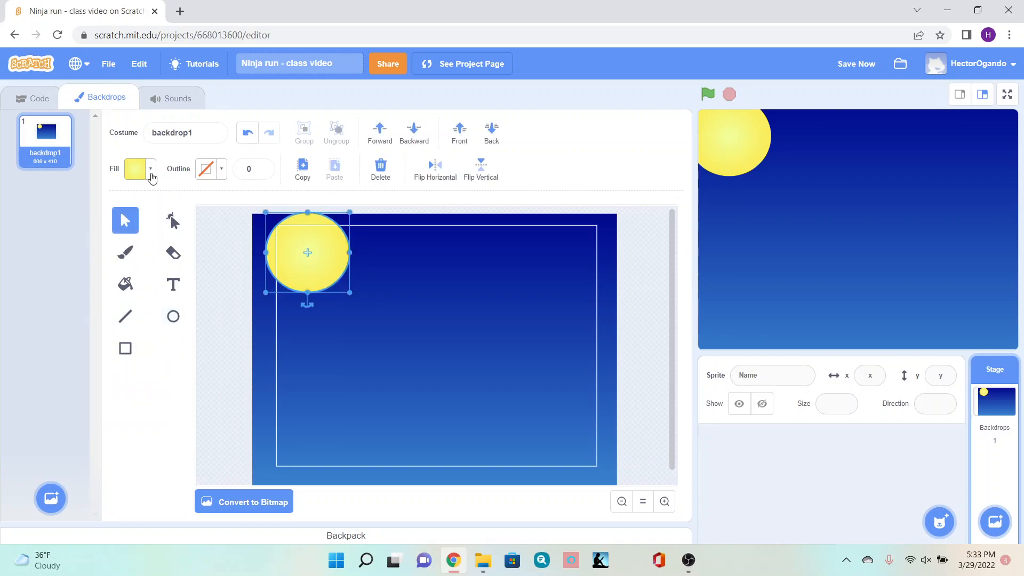
{"action": "left_click", "coordinate": [152, 174]}
{"action": "left_click", "coordinate": [134, 231]}
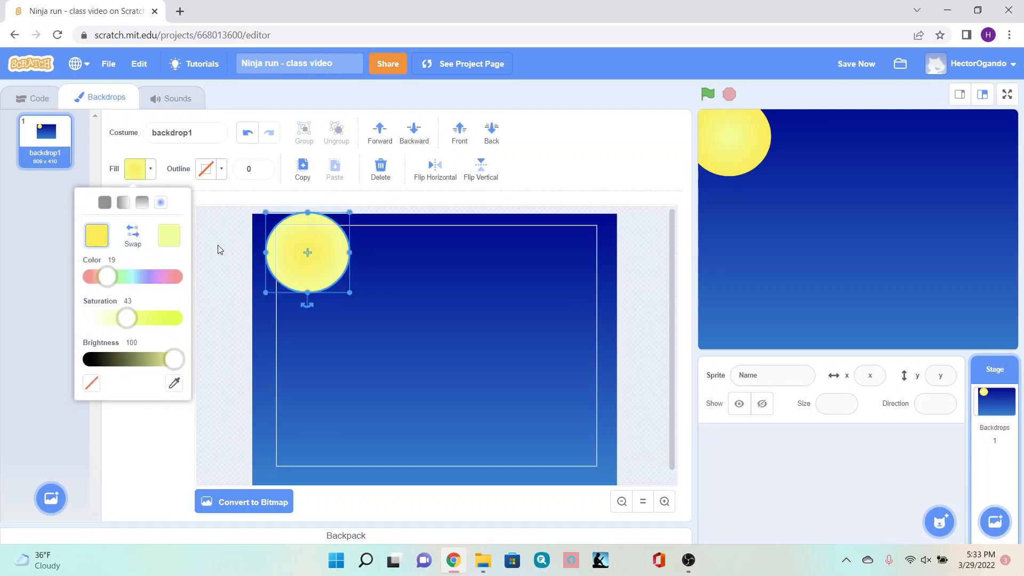
{"action": "left_click", "coordinate": [223, 245]}
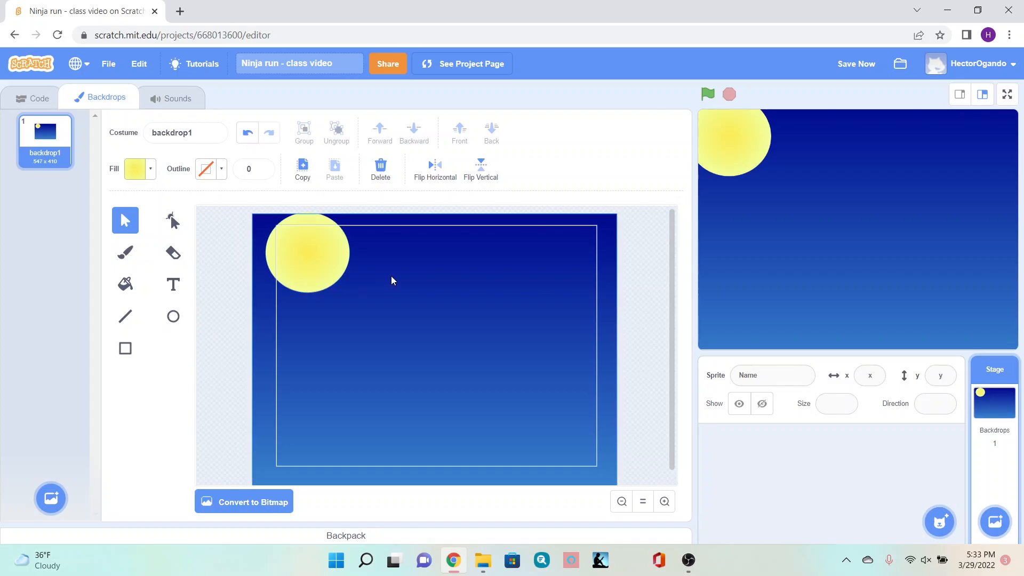
Paint small stars across the sky with a size 10 brush in pale yellow: colour 15, saturation 25, brightness 100.
{"action": "left_click", "coordinate": [126, 254]}
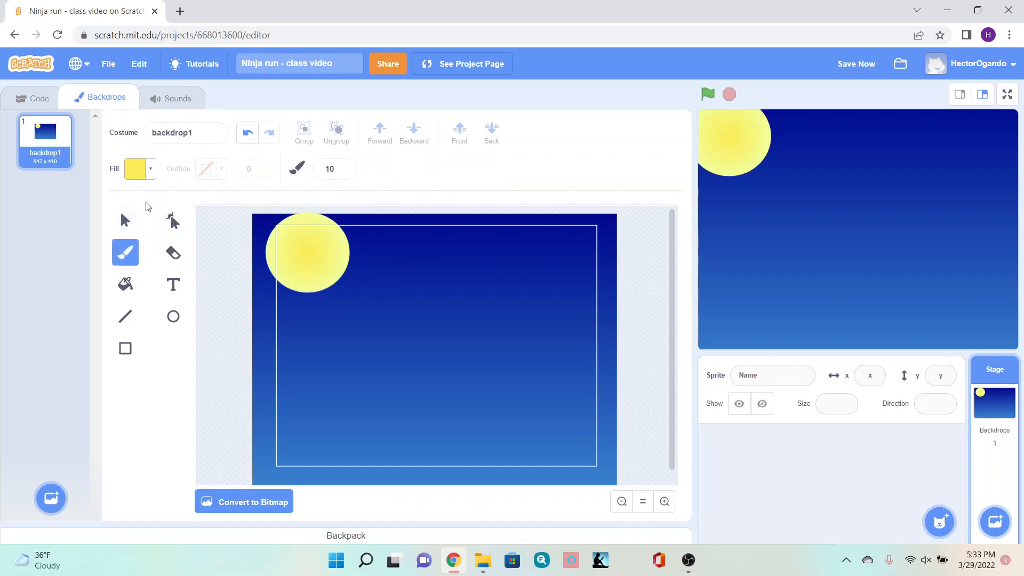
{"action": "left_click", "coordinate": [151, 169]}
{"action": "left_click", "coordinate": [113, 259]}
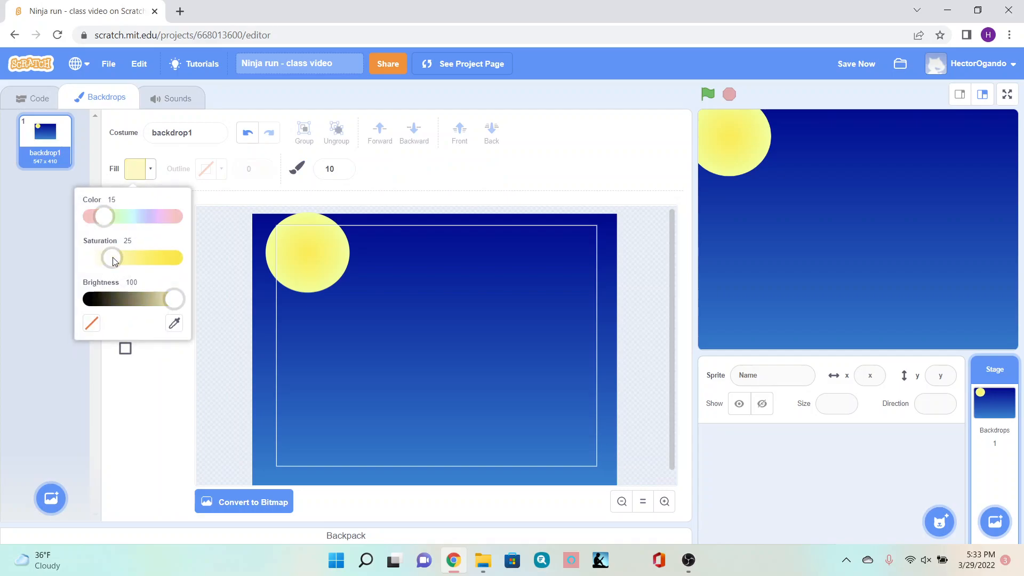
{"action": "left_click", "coordinate": [380, 243]}
{"action": "left_click", "coordinate": [351, 293]}
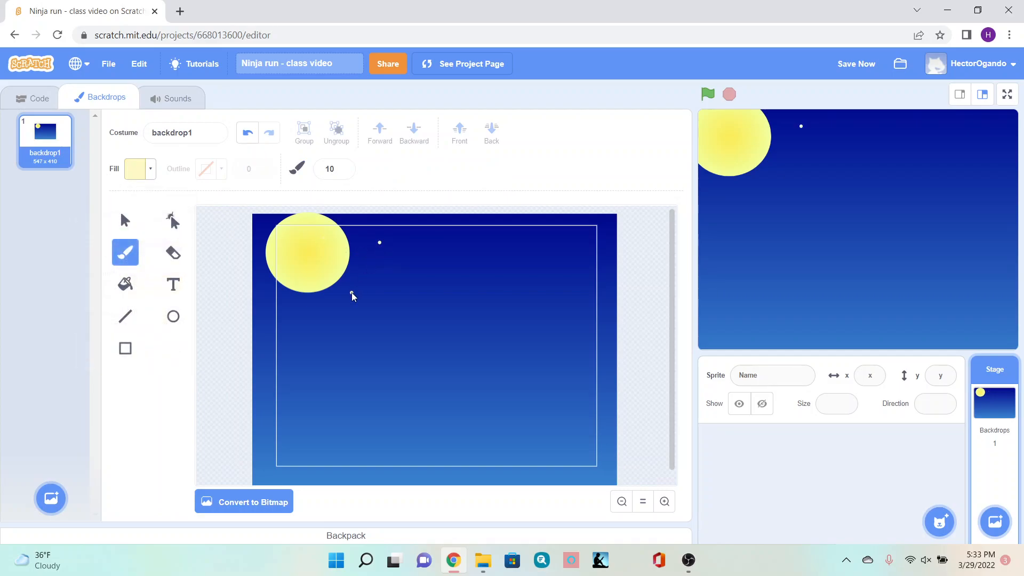
{"action": "left_click", "coordinate": [483, 265]}
{"action": "left_click", "coordinate": [511, 291]}
{"action": "left_click", "coordinate": [544, 257]}
{"action": "left_click", "coordinate": [567, 295]}
{"action": "left_click", "coordinate": [573, 342]}
{"action": "left_click", "coordinate": [425, 340]}
{"action": "left_click", "coordinate": [300, 365]}
Set the brush size to 19 and paint larger stars scattered across the sky.
{"action": "left_click", "coordinate": [342, 167]}
{"action": "left_click", "coordinate": [342, 167]}
{"action": "left_click", "coordinate": [342, 167]}
{"action": "left_click", "coordinate": [342, 167]}
{"action": "left_click", "coordinate": [411, 279]}
{"action": "left_click", "coordinate": [474, 239]}
{"action": "left_click", "coordinate": [567, 296]}
{"action": "left_click", "coordinate": [502, 351]}
{"action": "left_click", "coordinate": [358, 331]}
{"action": "left_click", "coordinate": [280, 316]}
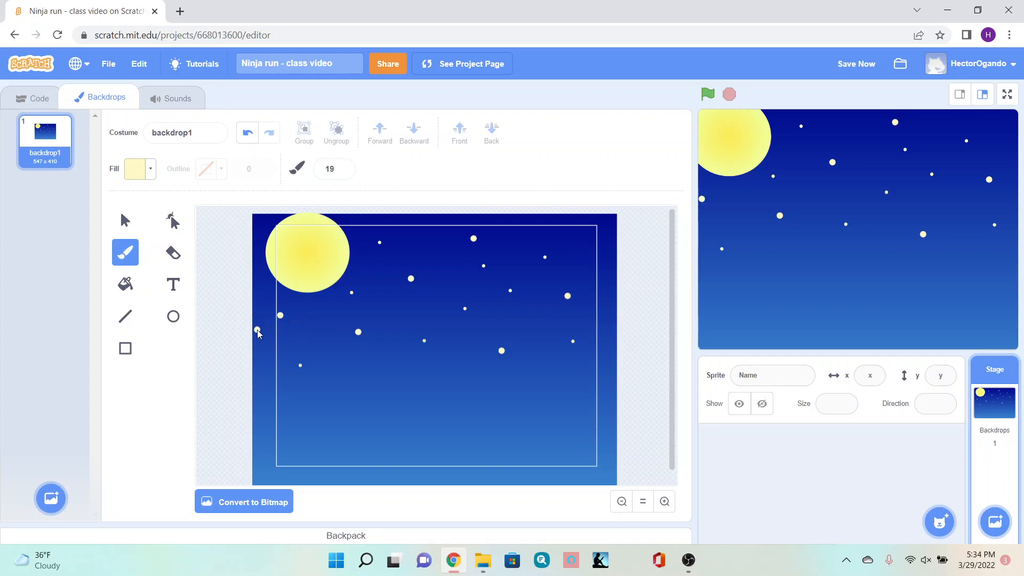
{"action": "left_click", "coordinate": [462, 280]}
{"action": "left_click", "coordinate": [581, 235]}
{"action": "left_click", "coordinate": [406, 229]}
Reduce the brush size to 3 and dot tiny stars between the existing ones.
{"action": "left_click", "coordinate": [343, 176]}
{"action": "key", "text": "BackSpace"}
{"action": "key", "text": "BackSpace"}
{"action": "type", "text": "6"}
{"action": "left_click", "coordinate": [343, 171]}
{"action": "left_click", "coordinate": [363, 264]}
{"action": "left_click", "coordinate": [435, 290]}
{"action": "left_click", "coordinate": [429, 253]}
{"action": "left_click", "coordinate": [458, 251]}
{"action": "left_click", "coordinate": [569, 254]}
{"action": "left_click", "coordinate": [292, 337]}
{"action": "right_click", "coordinate": [377, 351]}
{"action": "left_click", "coordinate": [204, 311]}
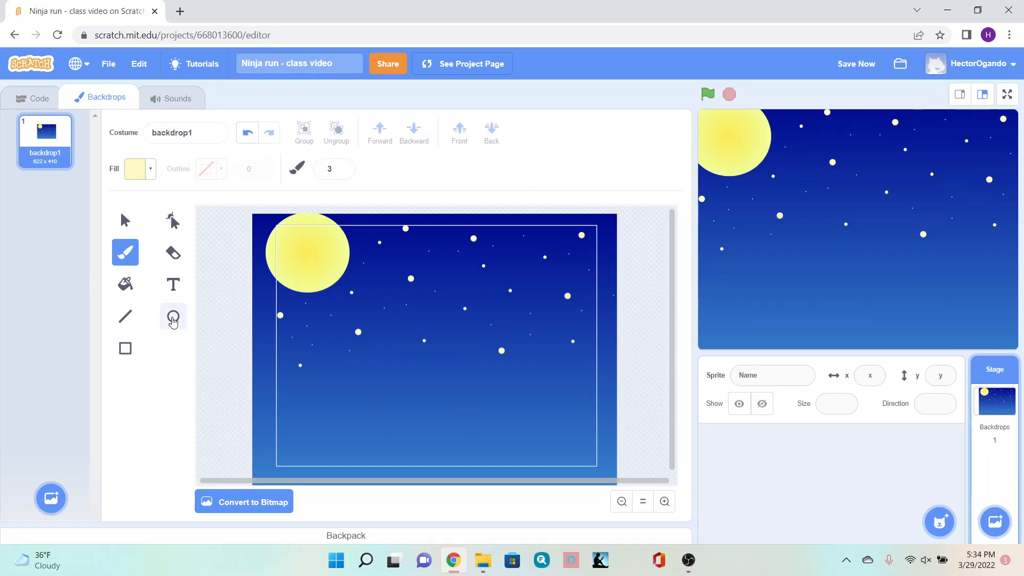
Switch to the Circle tool and open its fill colour settings.
{"action": "left_click", "coordinate": [174, 316]}
{"action": "left_click", "coordinate": [141, 176]}
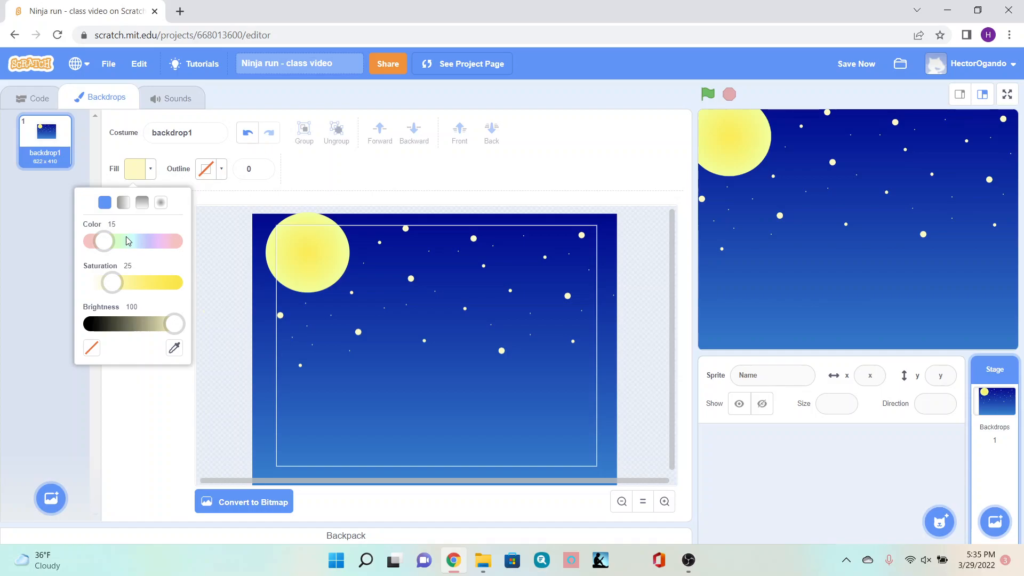
{"action": "left_click", "coordinate": [228, 332]}
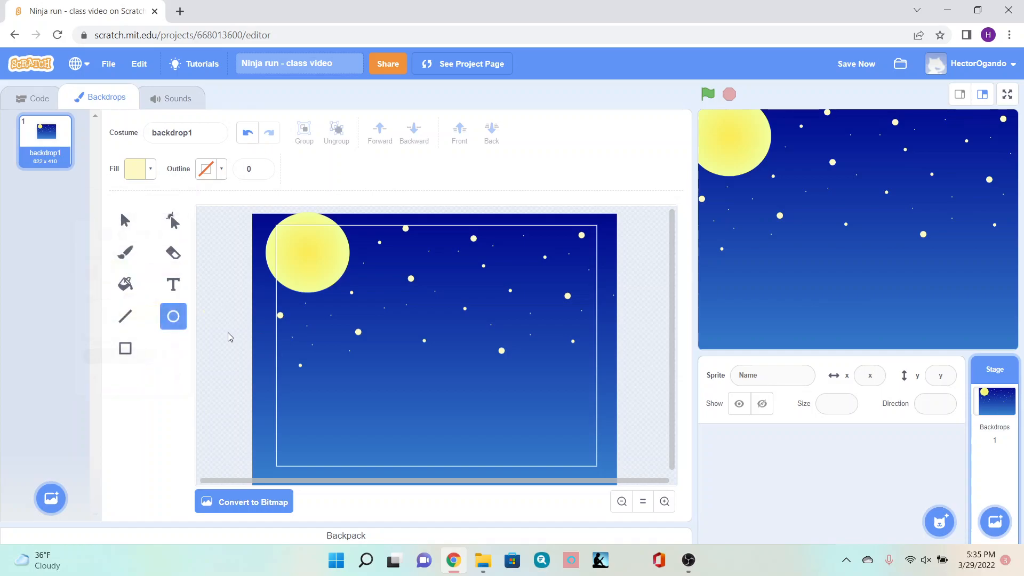